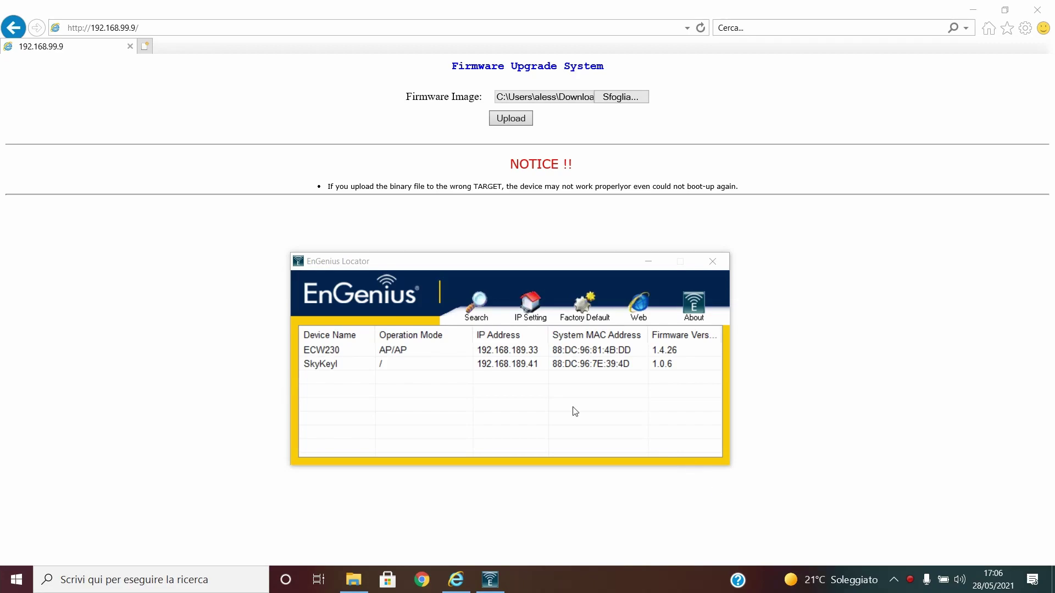
Rescan EnGenius Locator and inspect the ECW230 and SkyKeyl device entries
{"action": "left_click", "coordinate": [488, 312]}
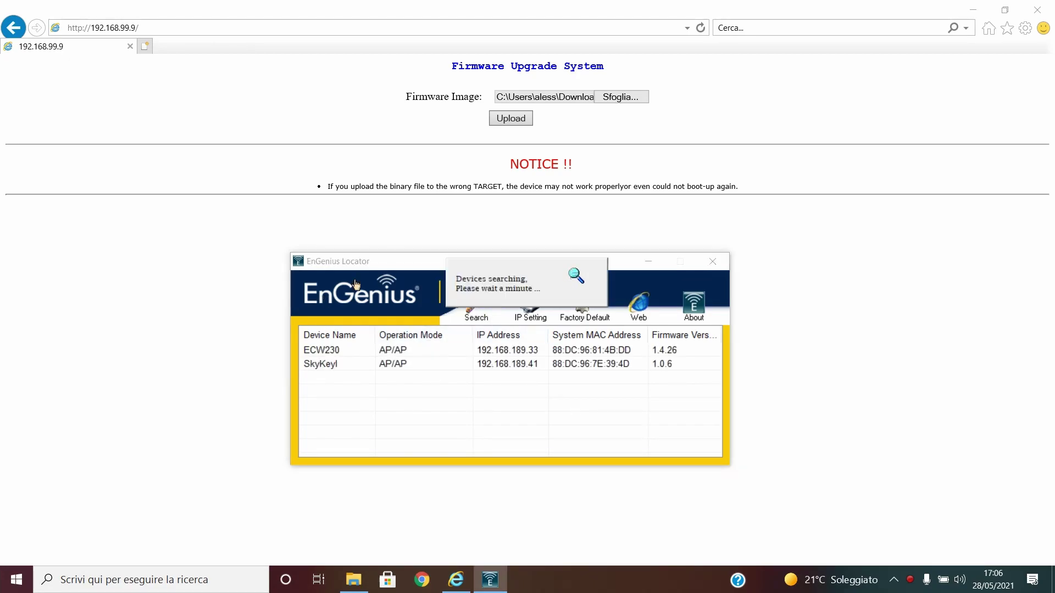
{"action": "left_click_drag", "start_coordinate": [408, 269], "coordinate": [409, 247]}
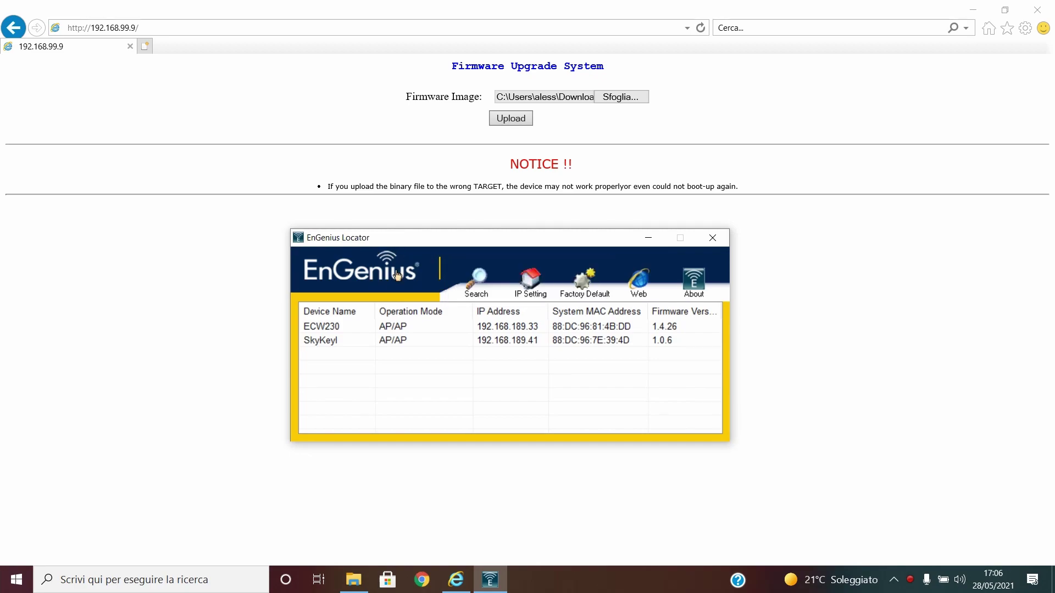
{"action": "left_click", "coordinate": [346, 328]}
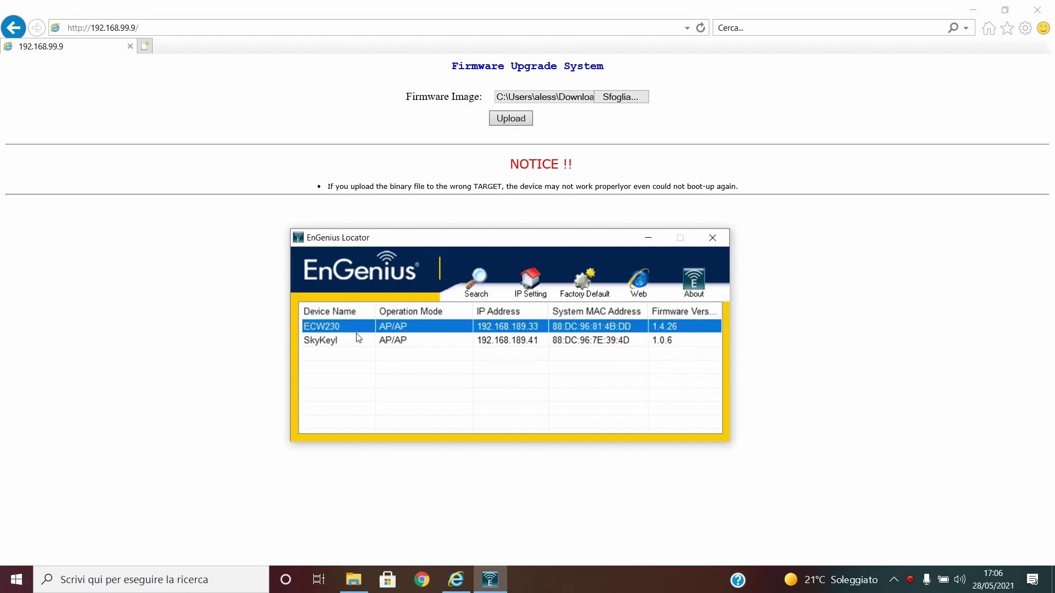
{"action": "left_click", "coordinate": [337, 343]}
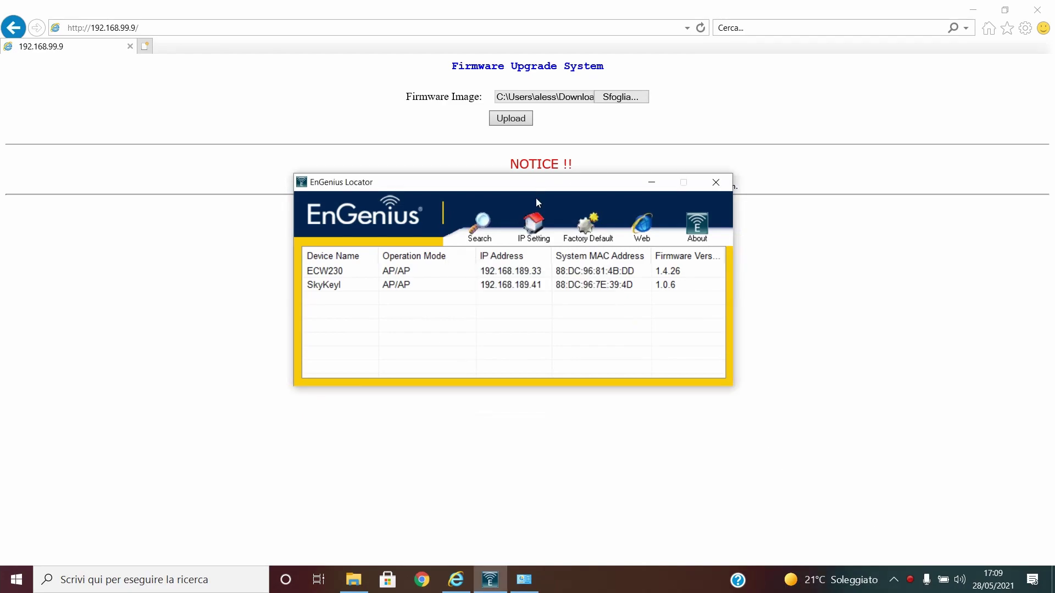
Switch Wi-Fi off from the taskbar network flyout
{"action": "left_click_drag", "start_coordinate": [537, 203], "coordinate": [541, 227]}
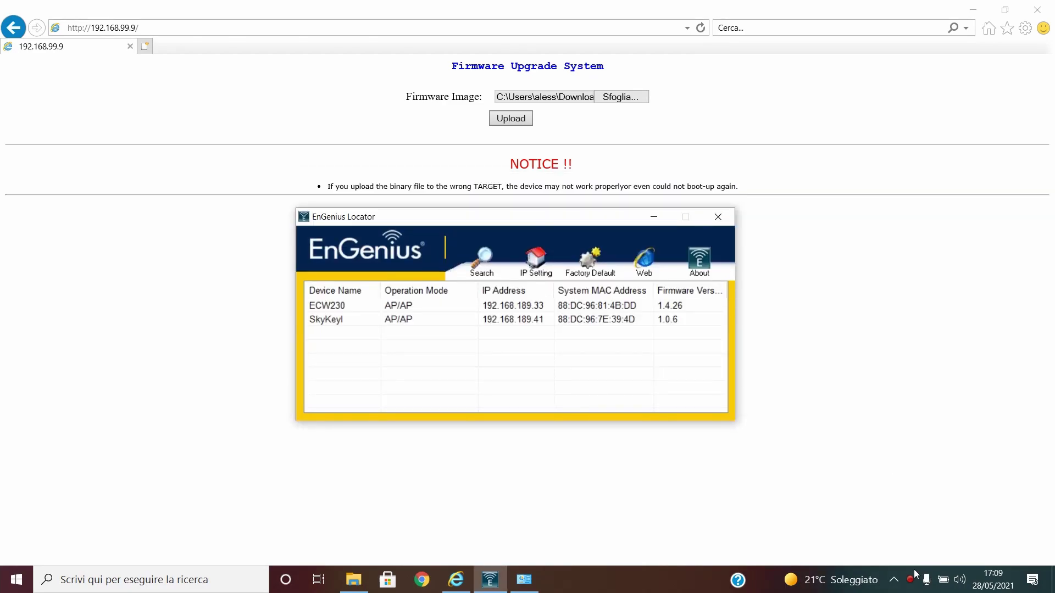
{"action": "mouse_move", "coordinate": [902, 582]}
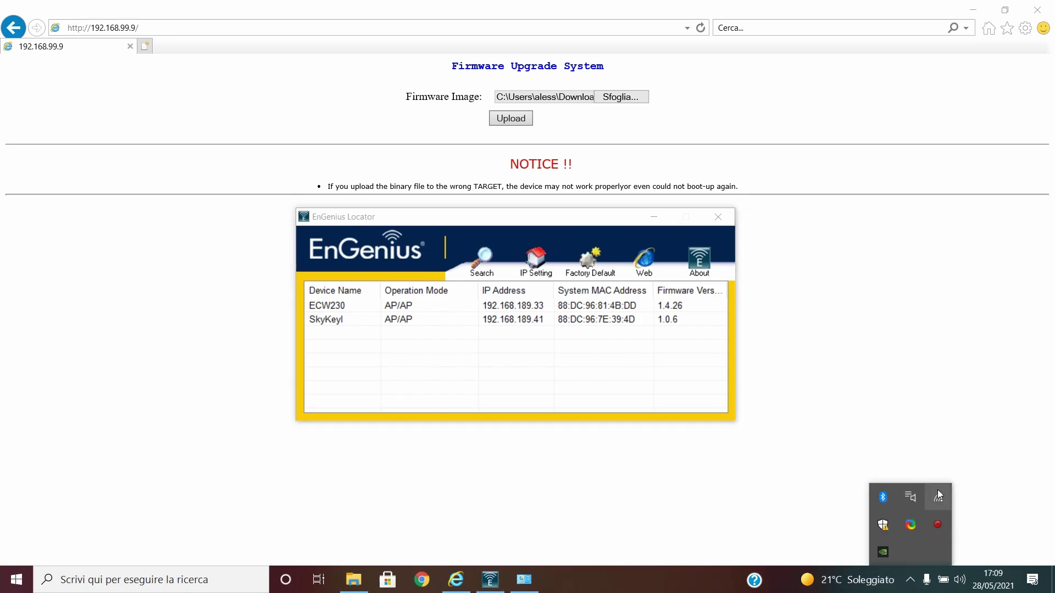
{"action": "left_click", "coordinate": [939, 496]}
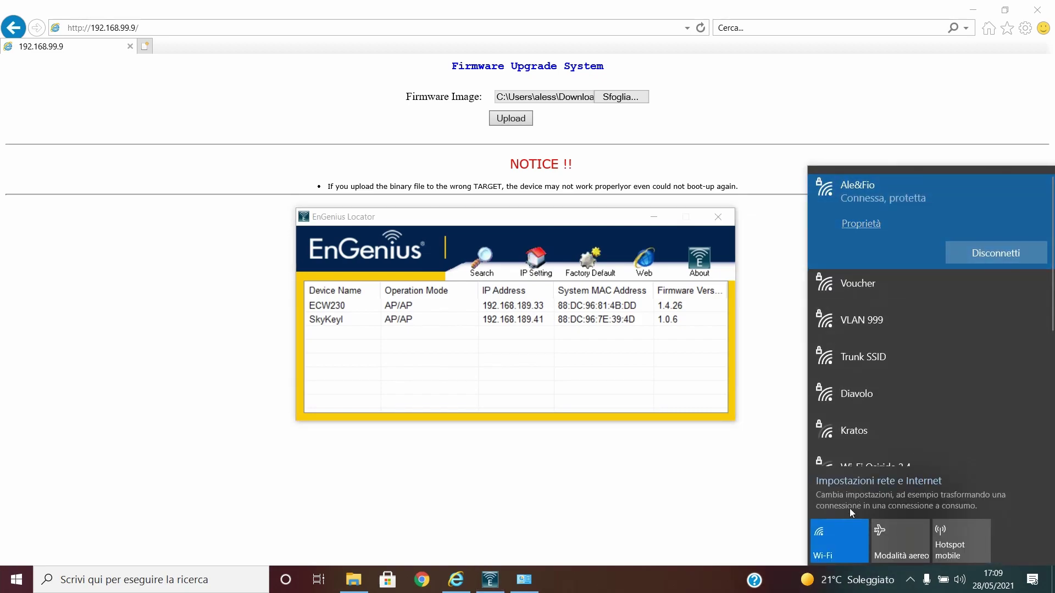
{"action": "left_click", "coordinate": [844, 532]}
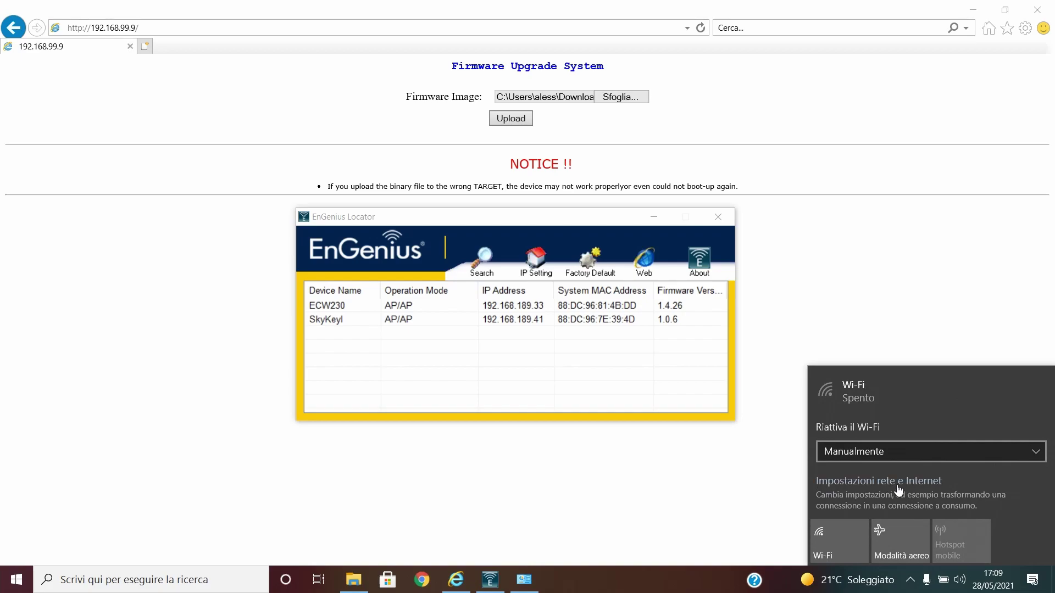
Go from Network and Internet settings to the Ethernet network adapter list
{"action": "left_click", "coordinate": [900, 452]}
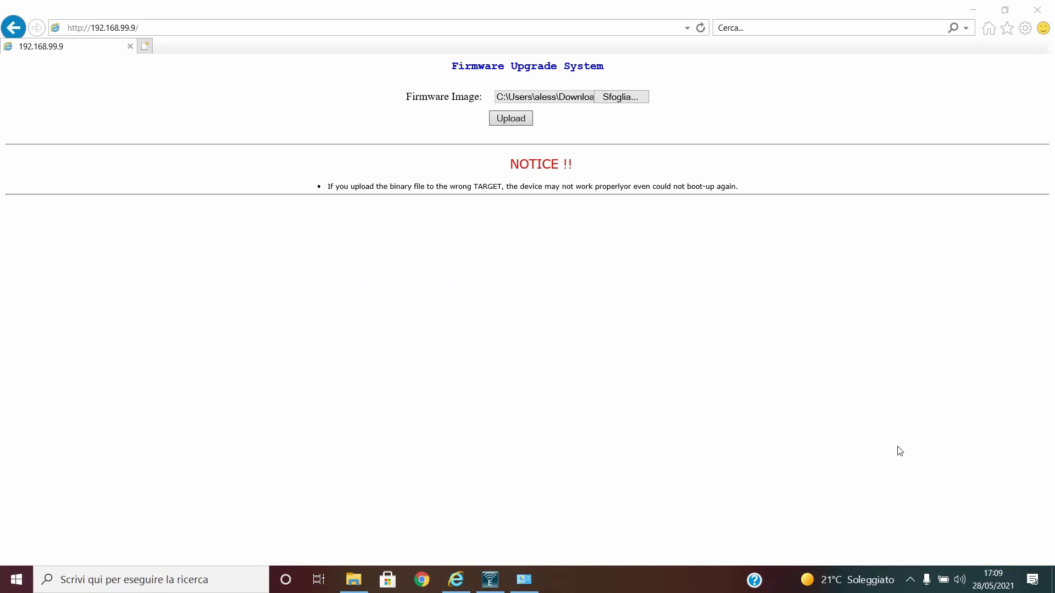
{"action": "left_click", "coordinate": [910, 579]}
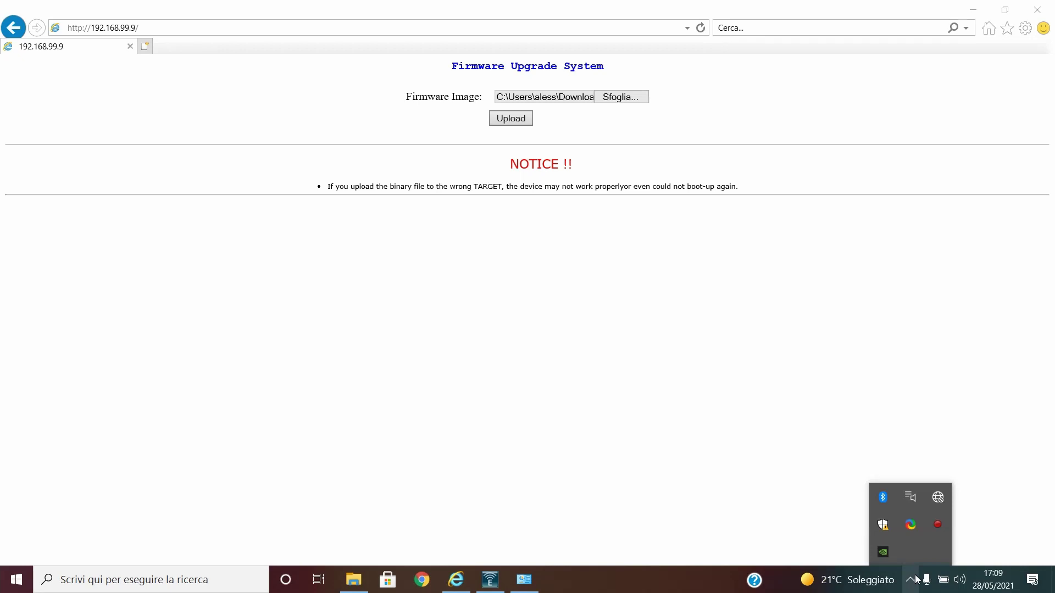
{"action": "mouse_move", "coordinate": [938, 500]}
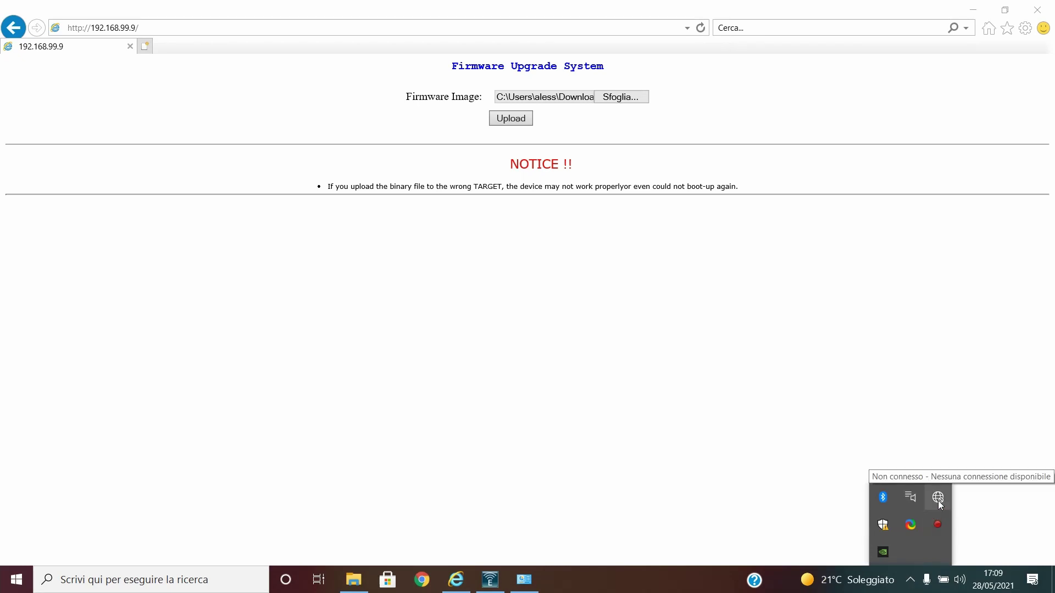
{"action": "right_click", "coordinate": [938, 500]}
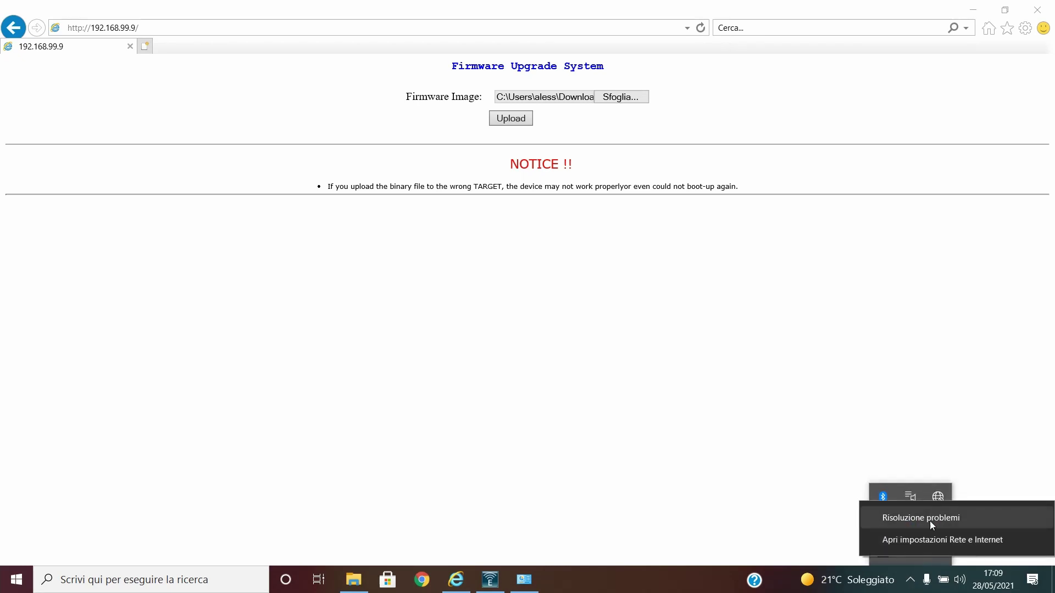
{"action": "left_click", "coordinate": [937, 539]}
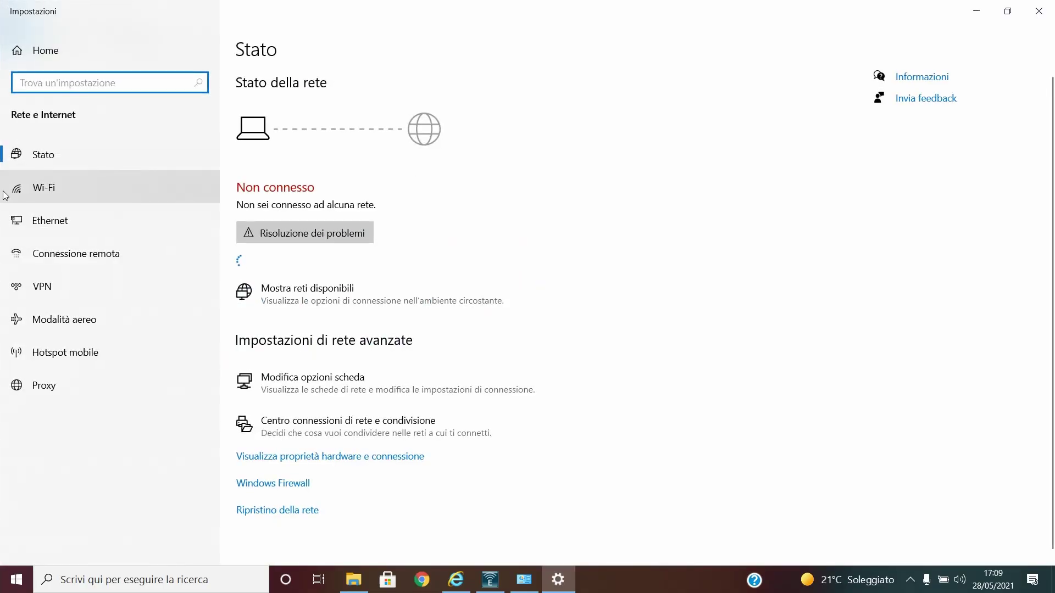
{"action": "left_click", "coordinate": [87, 220]}
{"action": "left_click", "coordinate": [940, 97]}
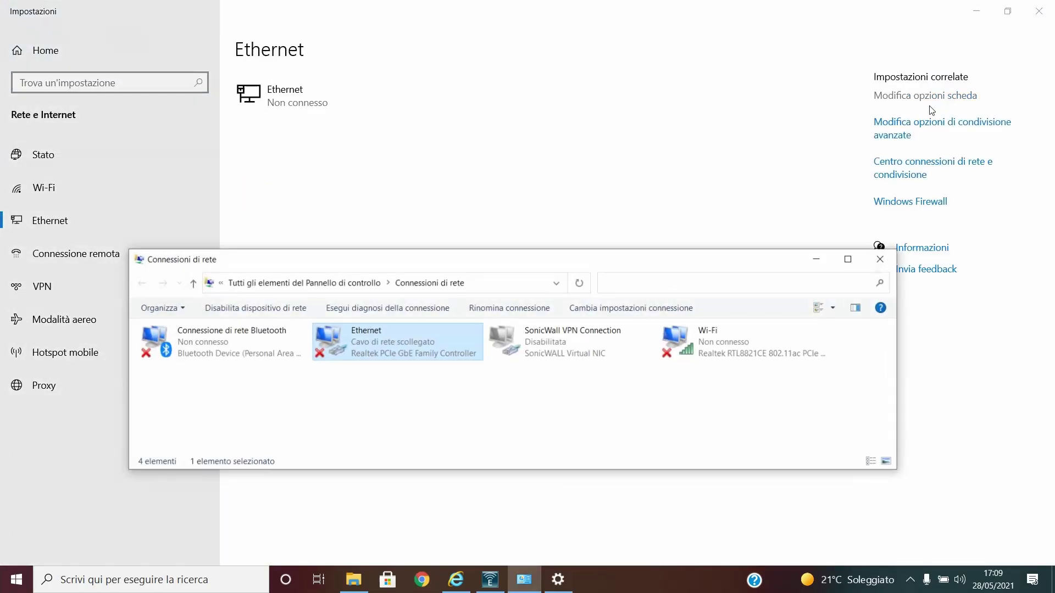
Open the Ethernet adapter's properties and select Internet Protocol version 4
{"action": "right_click", "coordinate": [378, 350]}
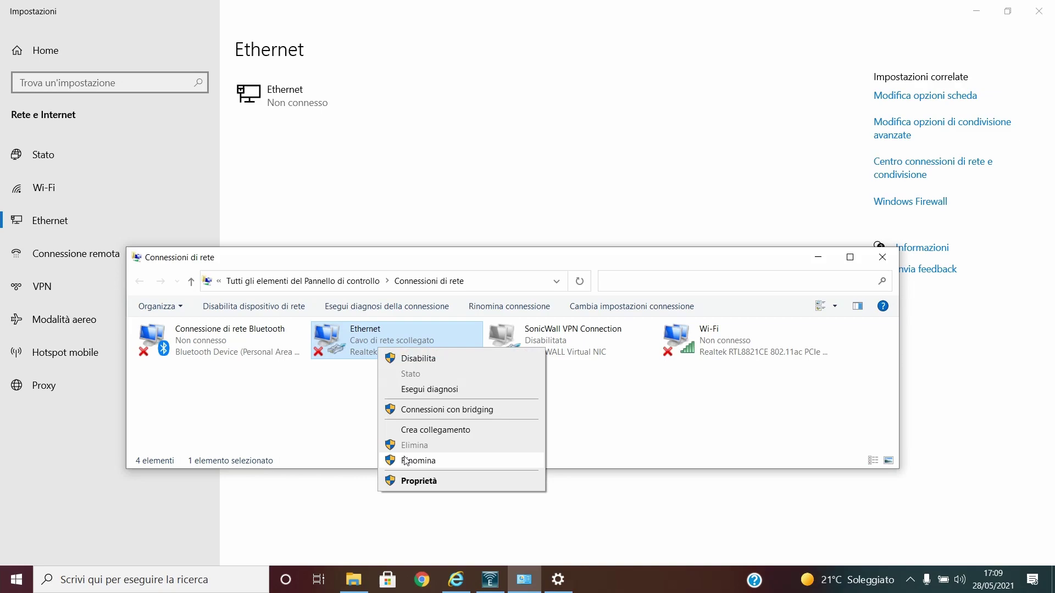
{"action": "left_click", "coordinate": [416, 481]}
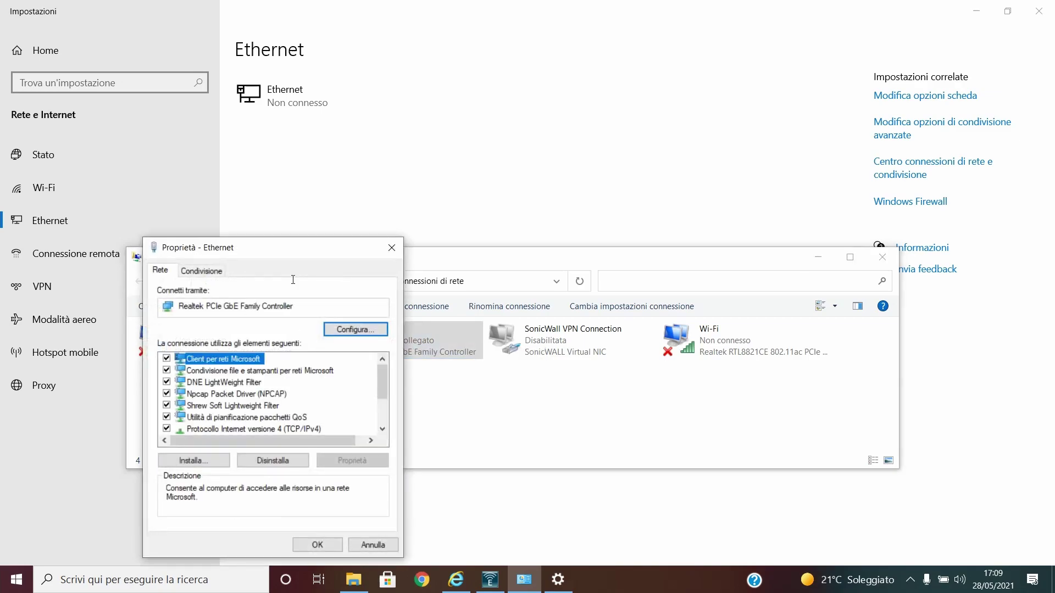
{"action": "left_click_drag", "start_coordinate": [316, 253], "coordinate": [442, 140]}
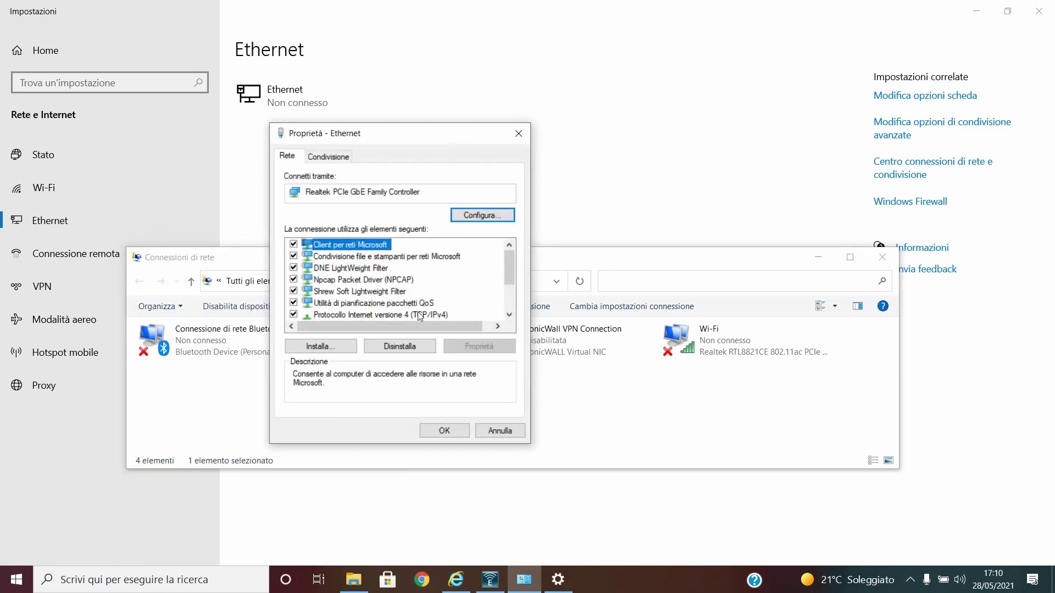
{"action": "left_click", "coordinate": [379, 315]}
Set static IP 192.168.99.100, mask 255.255.255.0 and gateway 192.168.99.9
{"action": "left_click", "coordinate": [479, 346]}
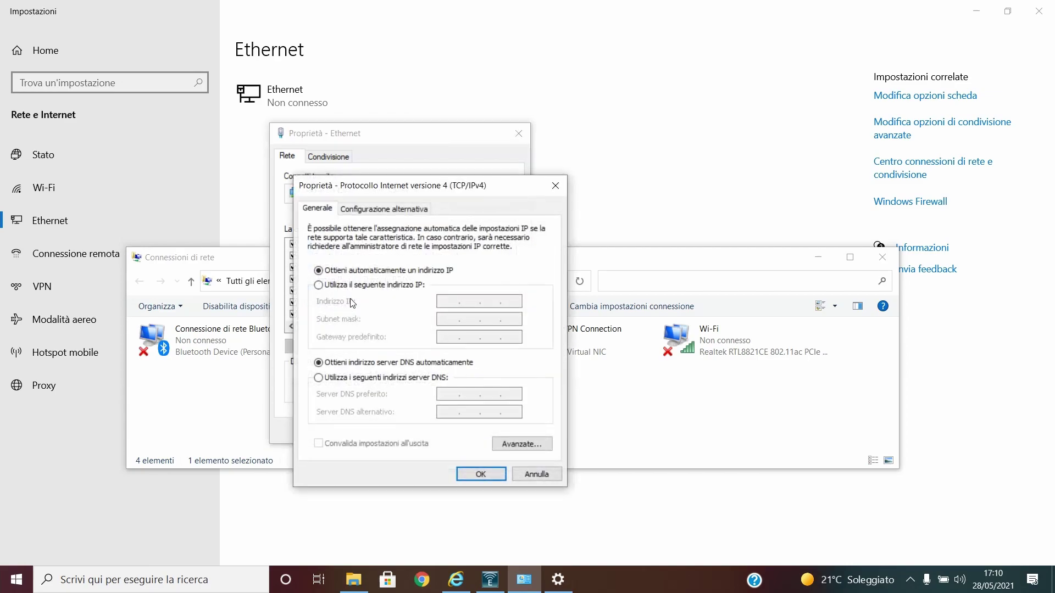
{"action": "left_click", "coordinate": [352, 286]}
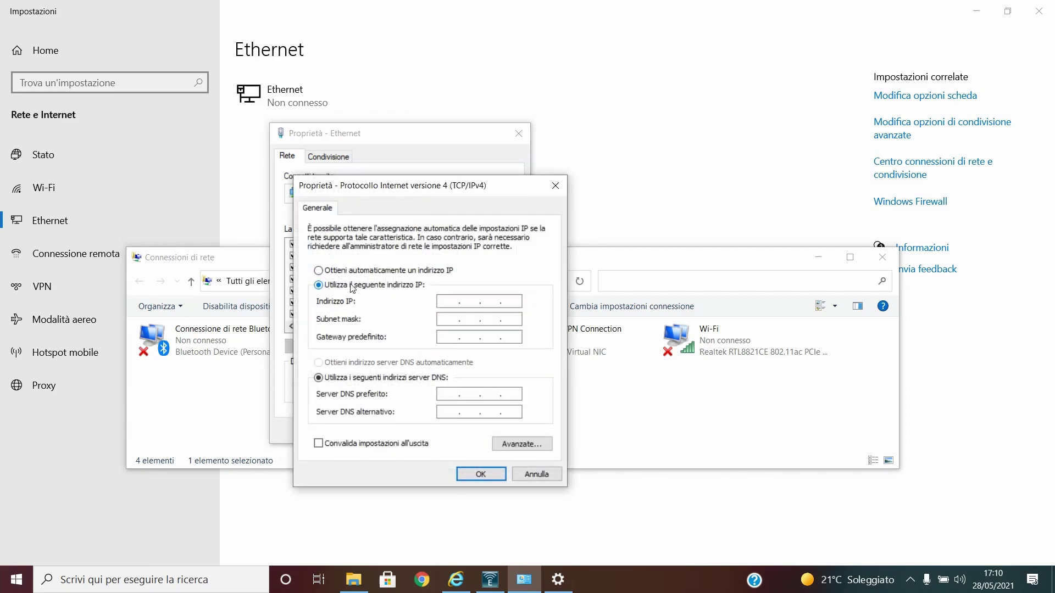
{"action": "left_click", "coordinate": [439, 306]}
{"action": "type", "text": "192 . 168 . 99 ."}
{"action": "left_click", "coordinate": [449, 319]}
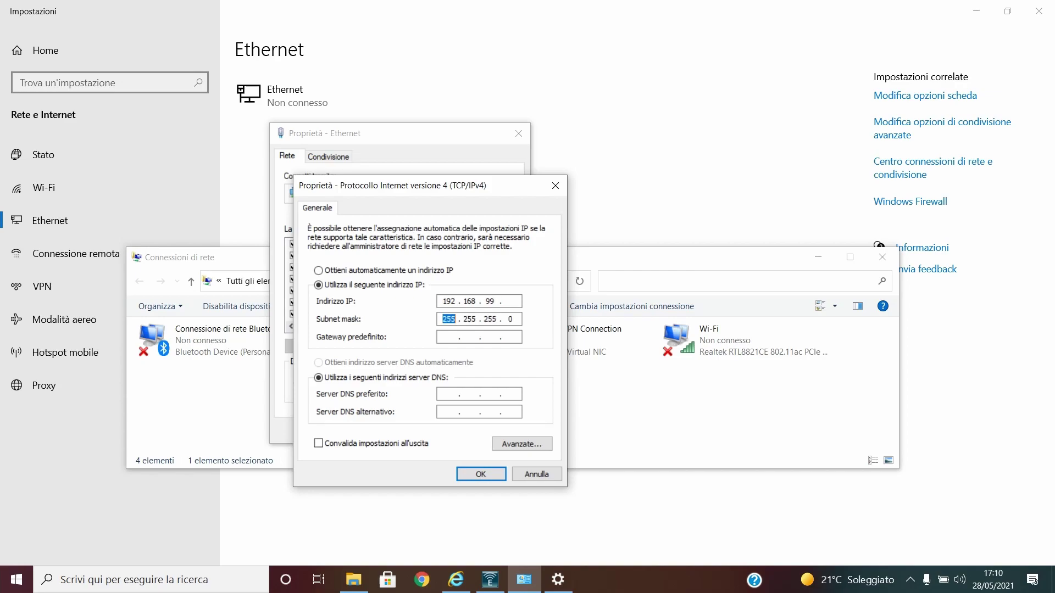
{"action": "left_click", "coordinate": [519, 300]}
{"action": "type", "text": "100"}
{"action": "left_click", "coordinate": [445, 317]}
{"action": "left_click", "coordinate": [448, 335]}
{"action": "type", "text": "192 . 168 . 99 . 9"}
Correct the third octets to 99 and gateway to 192.168.99.9, then confirm with OK
{"action": "left_click_drag", "start_coordinate": [494, 301], "coordinate": [483, 303]}
{"action": "type", "text": "1"}
{"action": "left_click_drag", "start_coordinate": [494, 337], "coordinate": [483, 337]}
{"action": "type", "text": "1.1"}
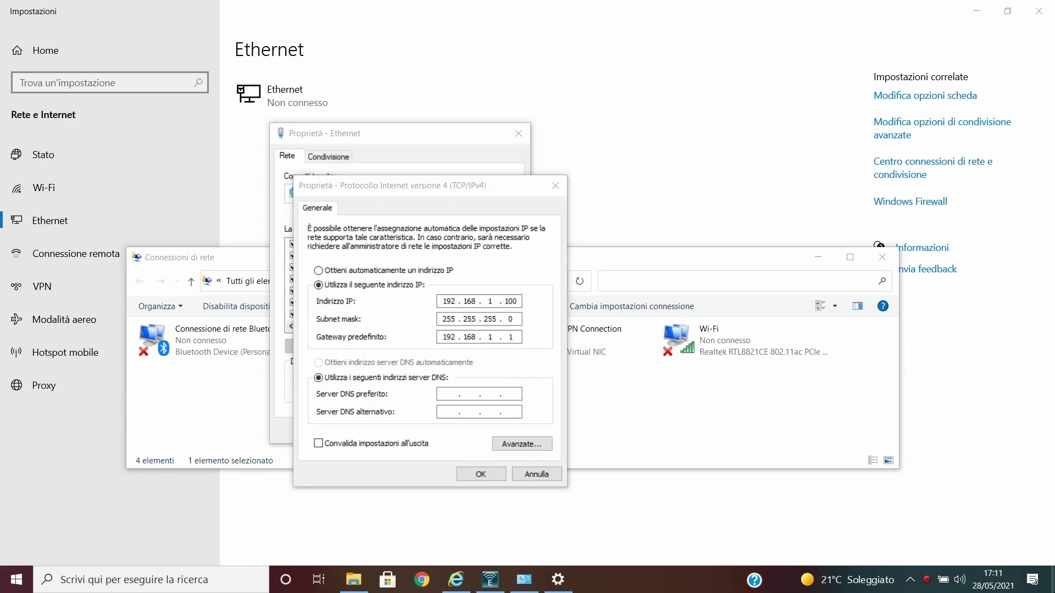
{"action": "left_click", "coordinate": [495, 304]}
{"action": "double_click", "coordinate": [490, 303]}
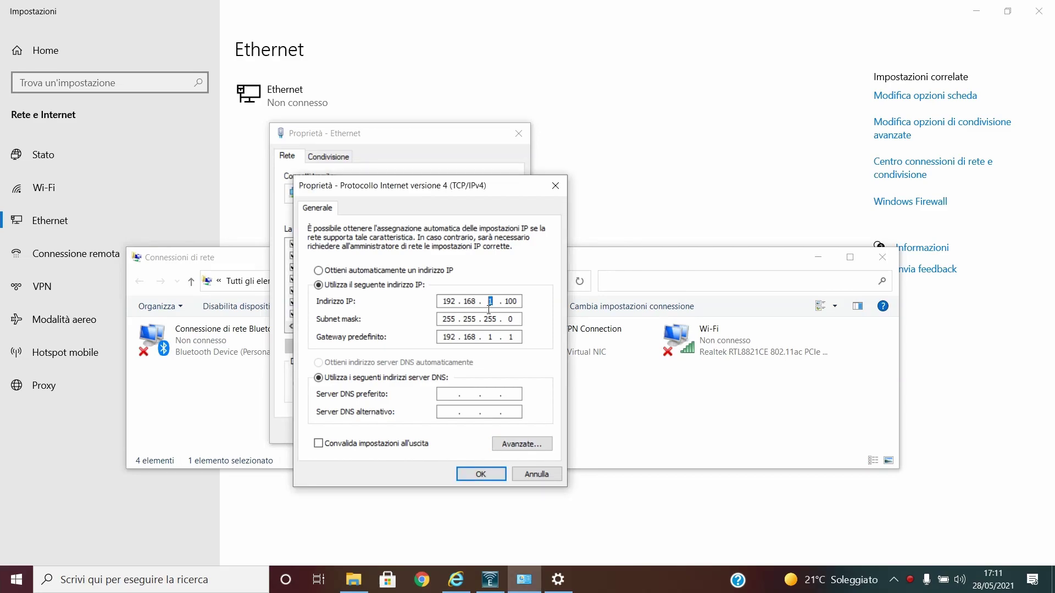
{"action": "type", "text": "99"}
{"action": "double_click", "coordinate": [491, 338]}
{"action": "type", "text": "99"}
{"action": "double_click", "coordinate": [515, 340]}
{"action": "type", "text": "9"}
{"action": "left_click", "coordinate": [482, 475]}
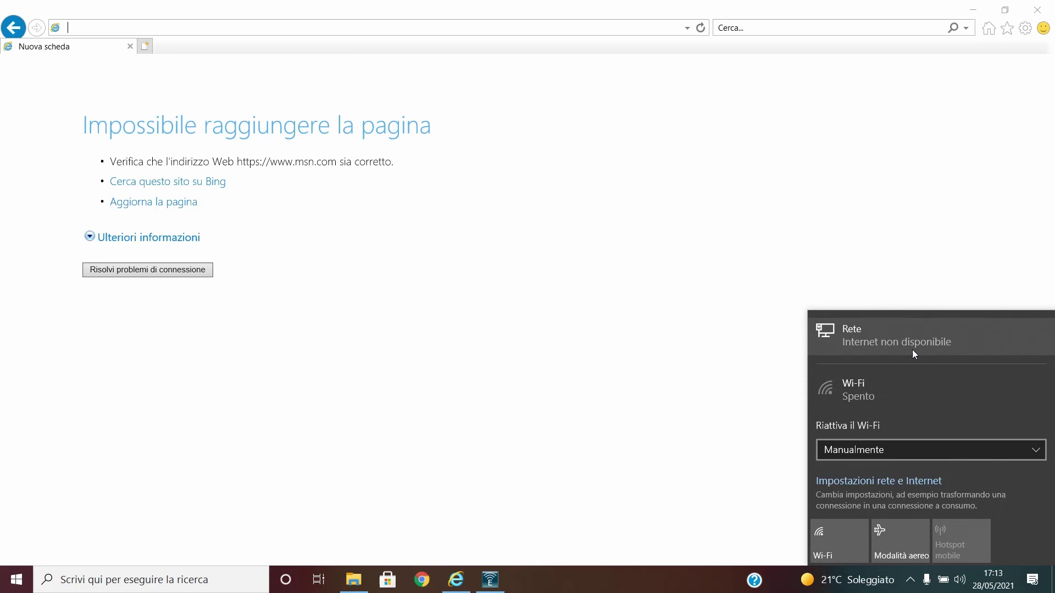
Close the network status panel reporting no internet on Ethernet
{"action": "left_click", "coordinate": [711, 379]}
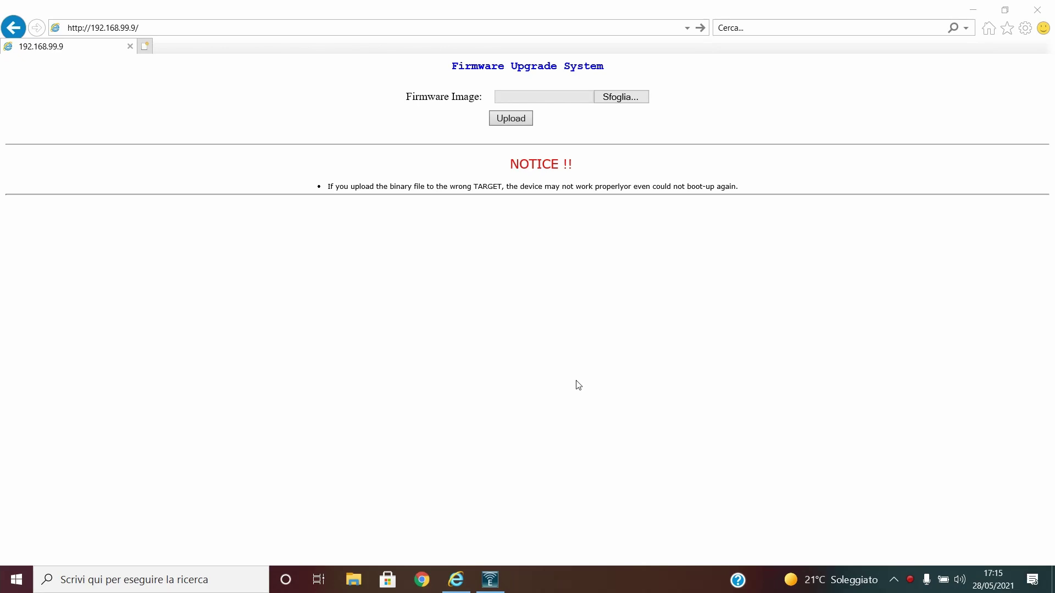
Choose EWS330AP-v3.7.8.2_c1.9.51.bin from the Failsafe mode folder as the firmware image
{"action": "left_click", "coordinate": [620, 99]}
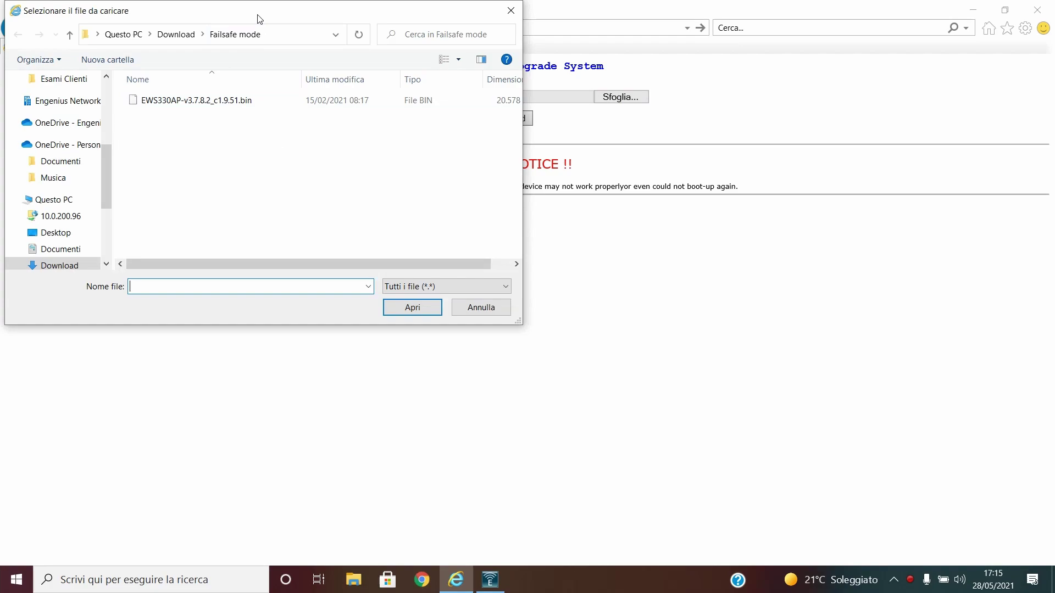
{"action": "left_click_drag", "start_coordinate": [258, 19], "coordinate": [453, 117]}
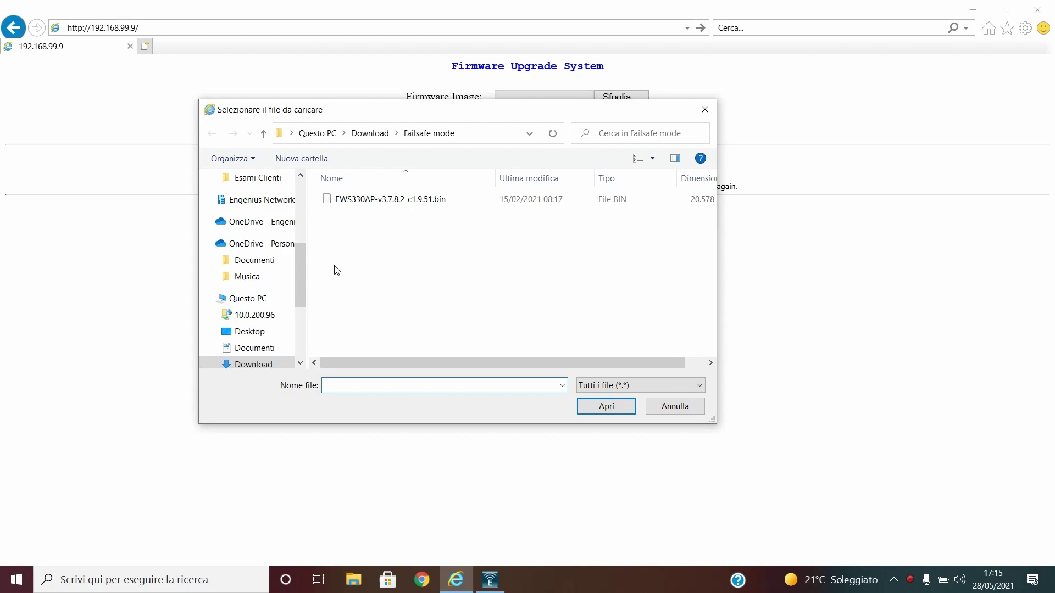
{"action": "double_click", "coordinate": [413, 201]}
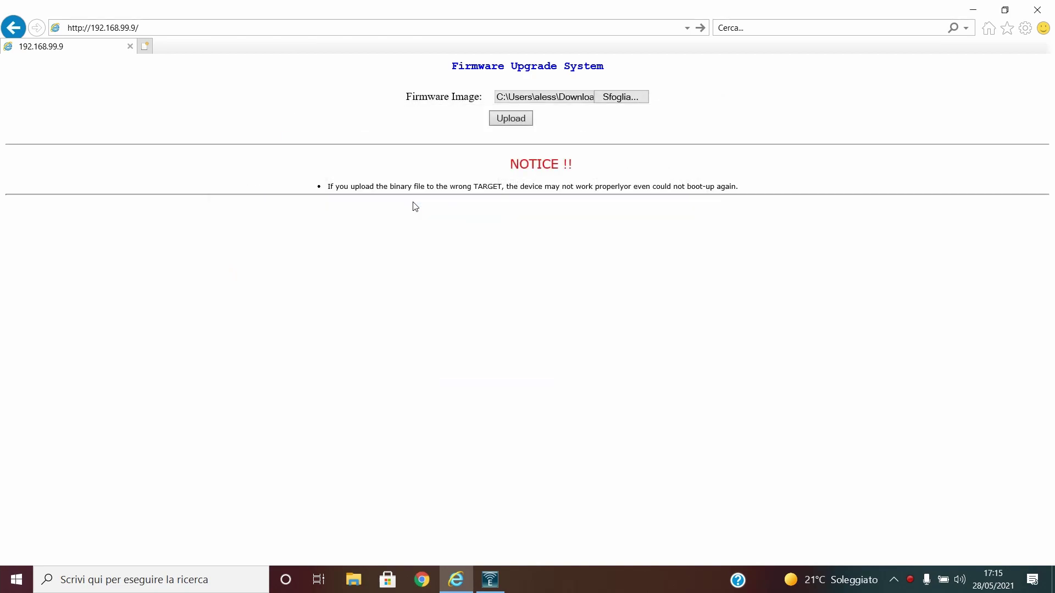
Upload the firmware and wait for the upgrade to reach 100 %
{"action": "left_click", "coordinate": [511, 118]}
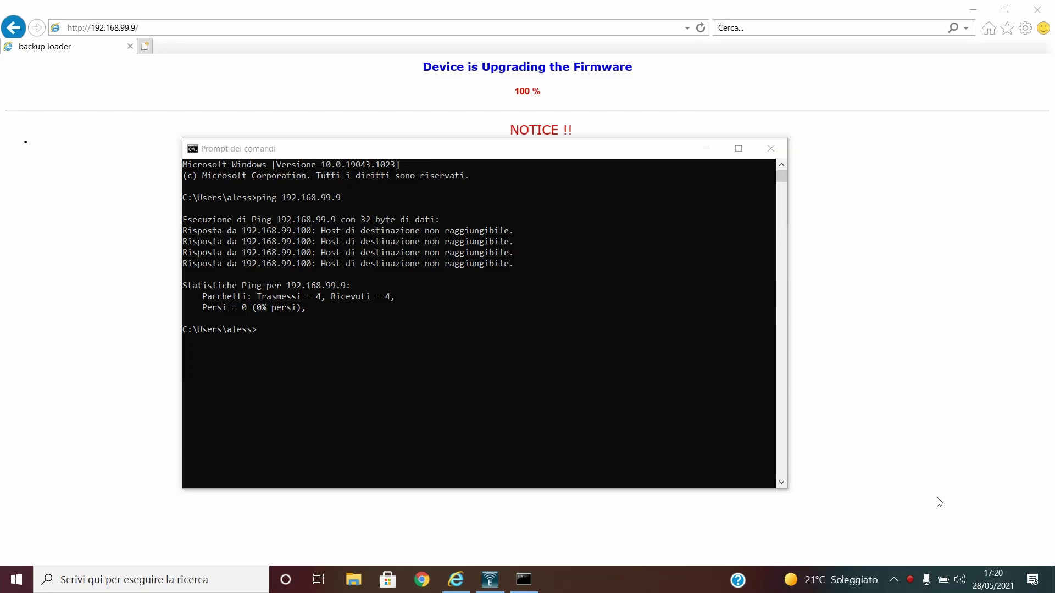
Open the Ethernet adapter's IPv4 properties via Network settings and Change adapter options
{"action": "left_click", "coordinate": [893, 580]}
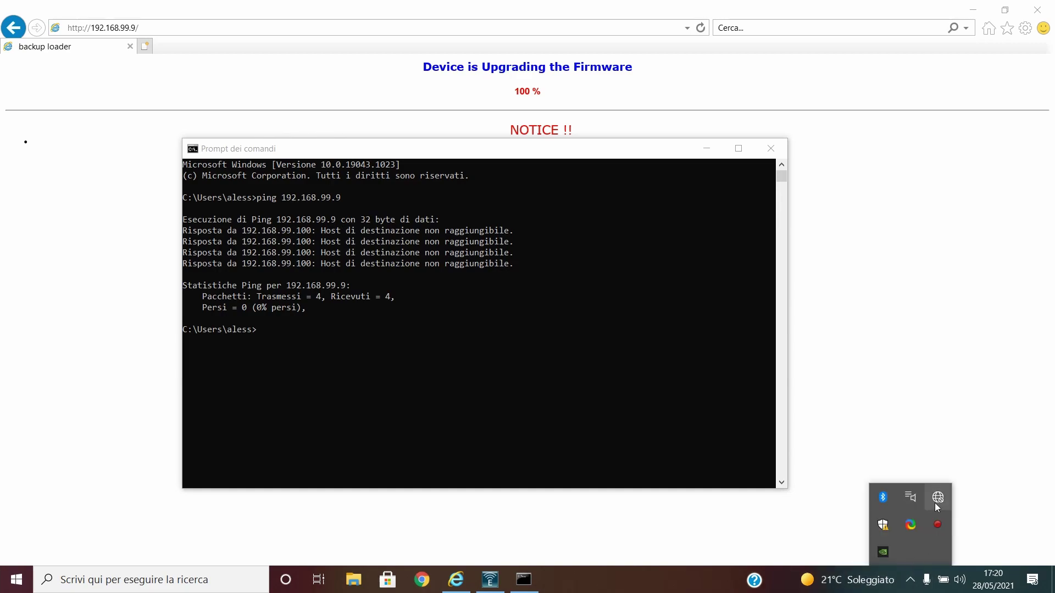
{"action": "right_click", "coordinate": [934, 503]}
{"action": "left_click", "coordinate": [907, 539]}
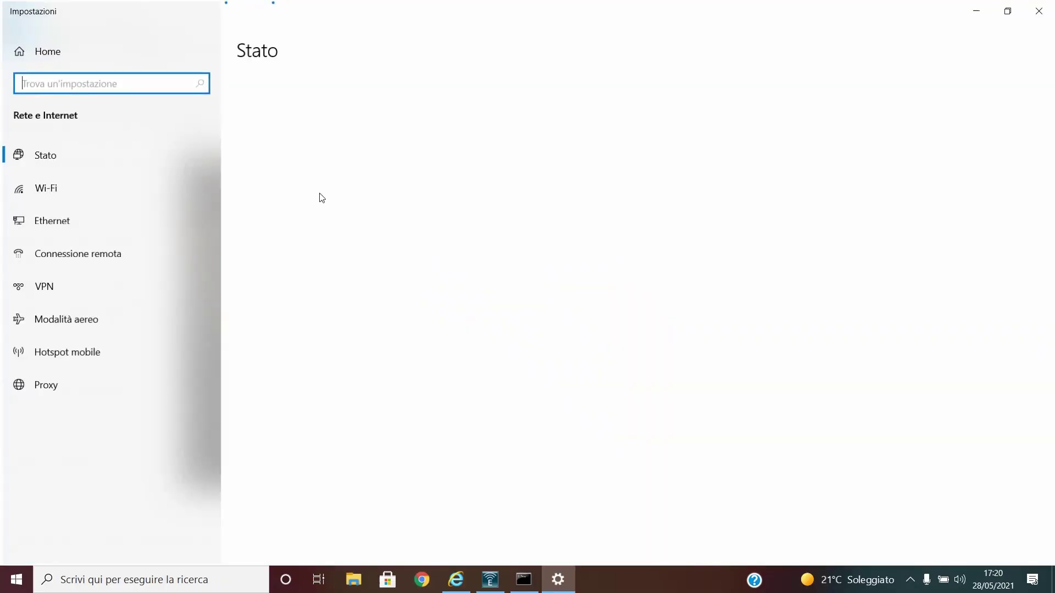
{"action": "left_click", "coordinate": [103, 219]}
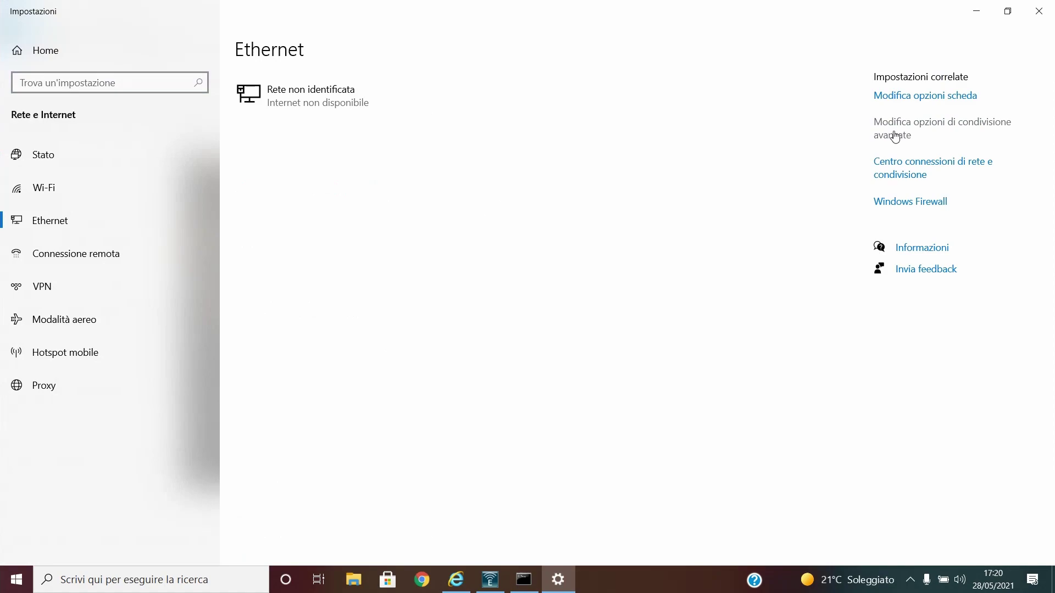
{"action": "left_click", "coordinate": [900, 98]}
{"action": "left_click", "coordinate": [349, 340]}
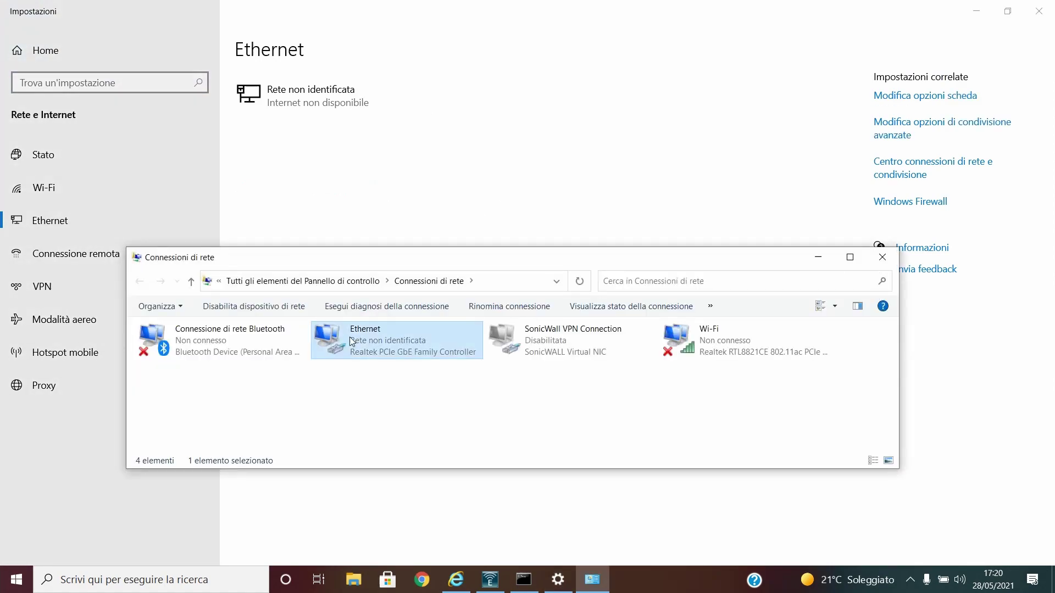
{"action": "right_click", "coordinate": [350, 338]}
{"action": "left_click", "coordinate": [399, 471]}
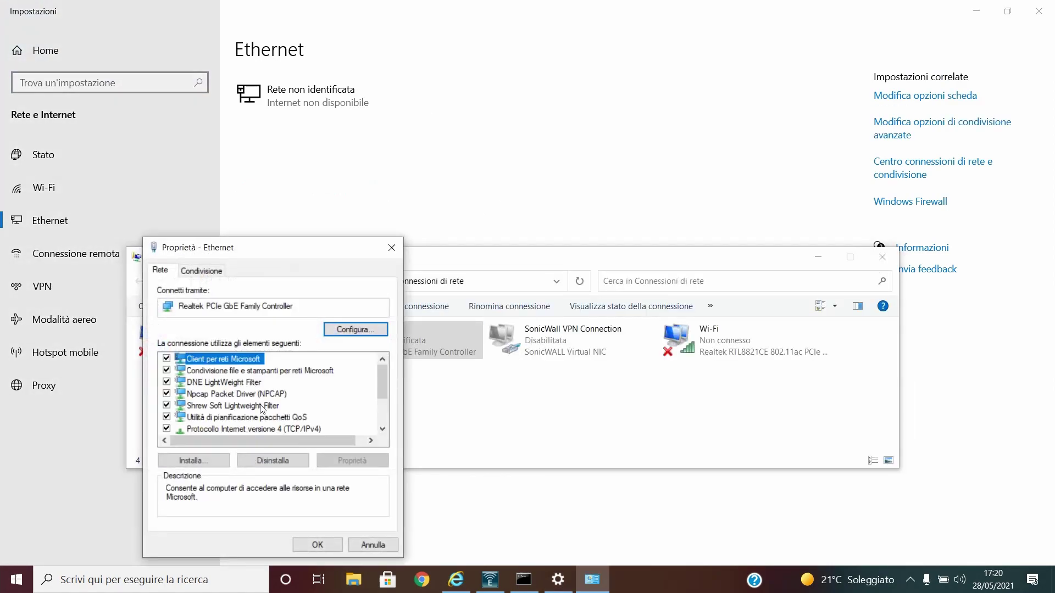
{"action": "left_click", "coordinate": [247, 429]}
{"action": "left_click", "coordinate": [352, 461]}
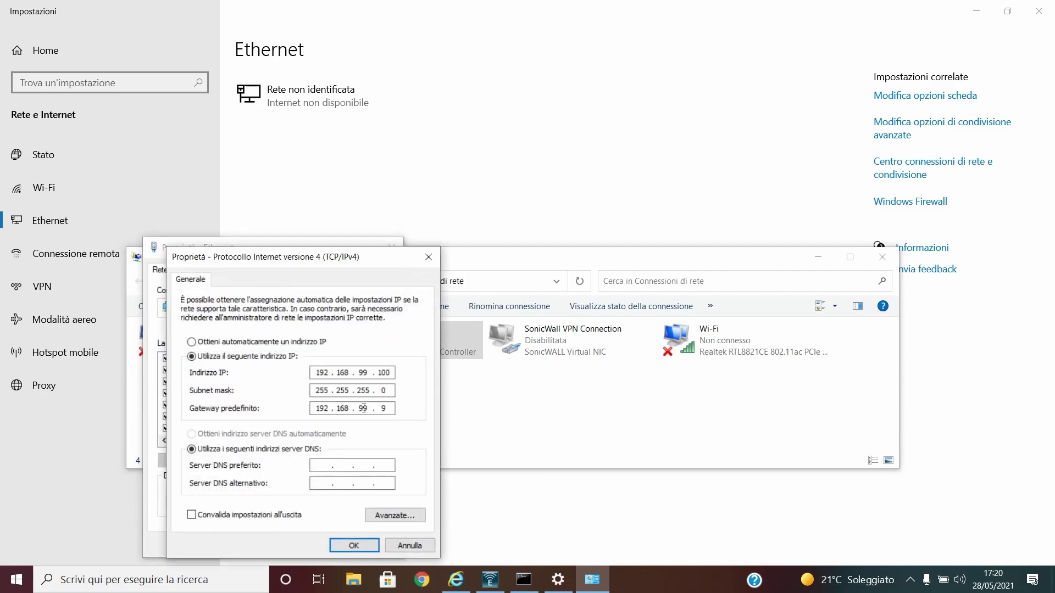
Change the IP to 192.168.1.100 and gateway to 192.168.1.1, then save
{"action": "left_click", "coordinate": [365, 373]}
{"action": "key", "text": "BackSpace"}
{"action": "key", "text": "BackSpace"}
{"action": "type", "text": "1"}
{"action": "left_click", "coordinate": [367, 409]}
{"action": "key", "text": "BackSpace"}
{"action": "key", "text": "BackSpace"}
{"action": "type", "text": "1"}
{"action": "left_click", "coordinate": [385, 409]}
{"action": "key", "text": "BackSpace"}
{"action": "type", "text": "1"}
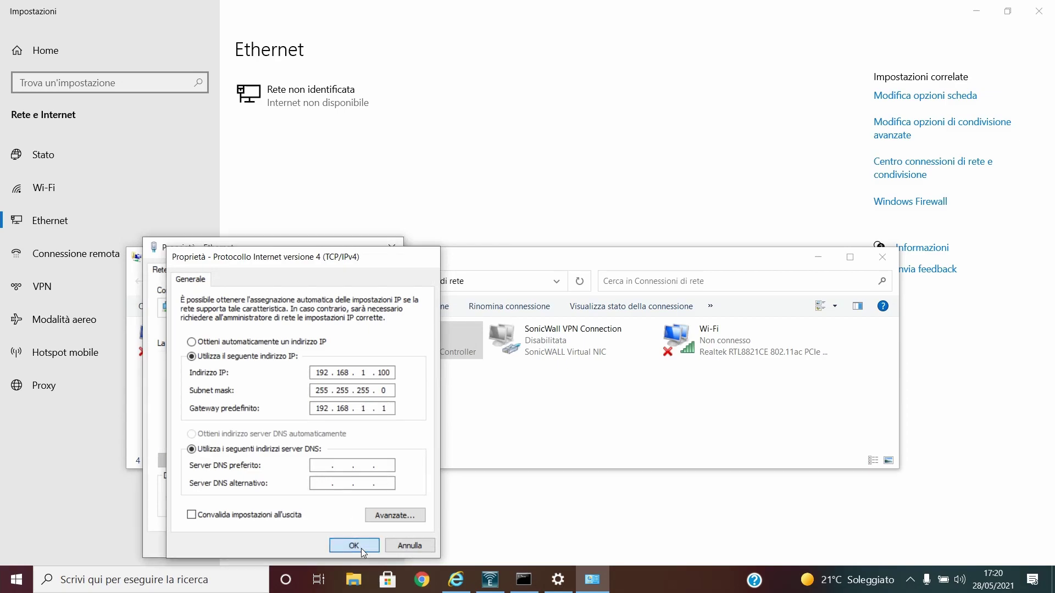
{"action": "left_click", "coordinate": [361, 547]}
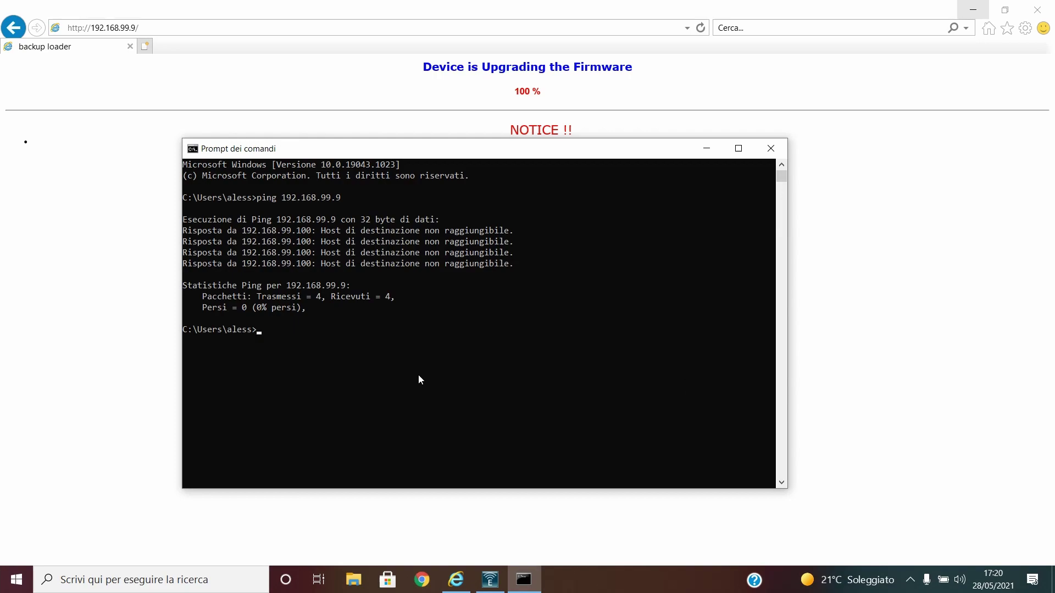
Ping 192.168.1.1 in Command Prompt and confirm 4 of 4 replies, 0% loss
{"action": "type", "text": "ping 192.168.1.1"}
{"action": "key", "text": "Return"}
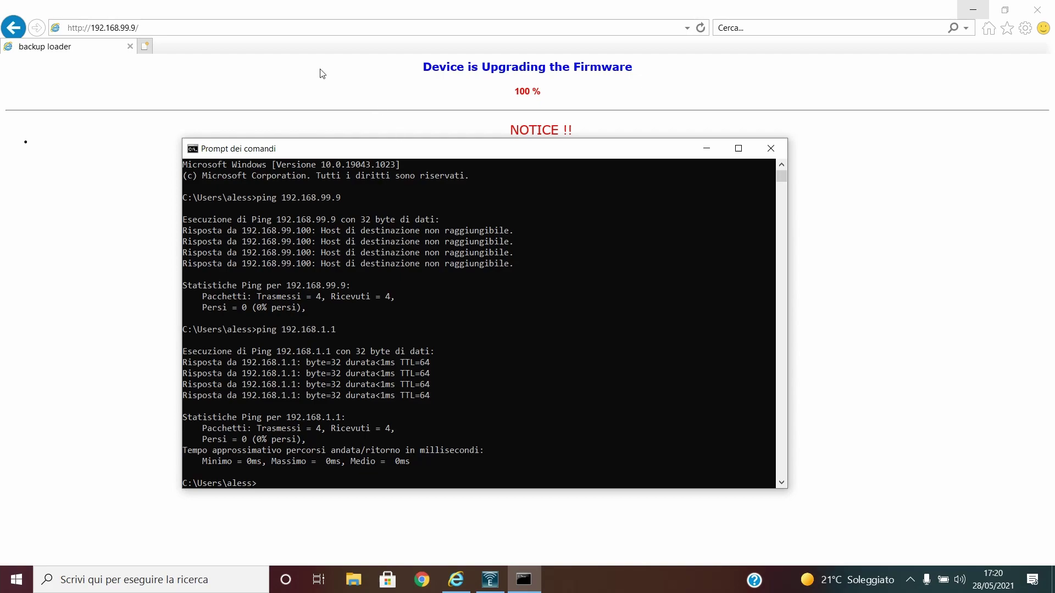
{"action": "left_click", "coordinate": [289, 27]}
Browse to 192.168.1.1 to bring up the EnGenius EWS330AP login page
{"action": "type", "text": "192.168."}
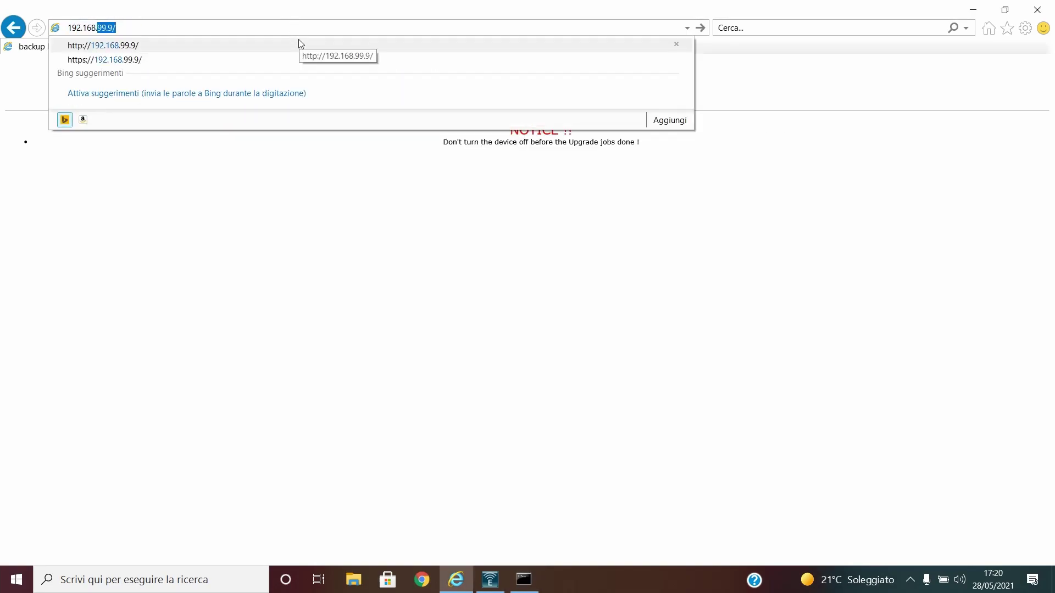
{"action": "type", "text": "1.1"}
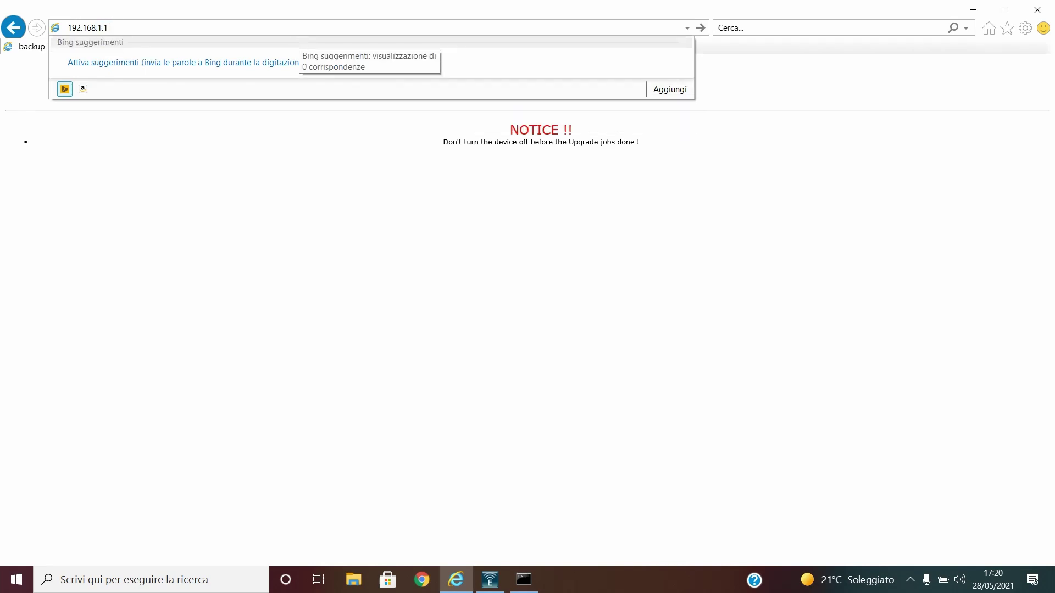
{"action": "key", "text": "Return"}
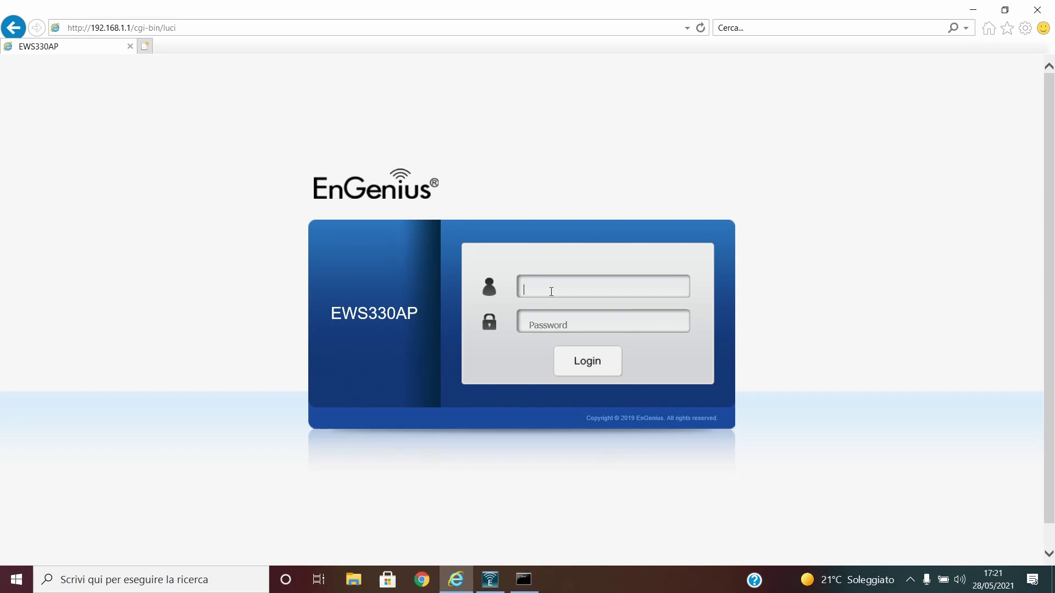
Sign in with the administrator credentials and dismiss both default-password prompts to view Device Status
{"action": "type", "text": "admin"}
{"action": "key", "text": "Tab"}
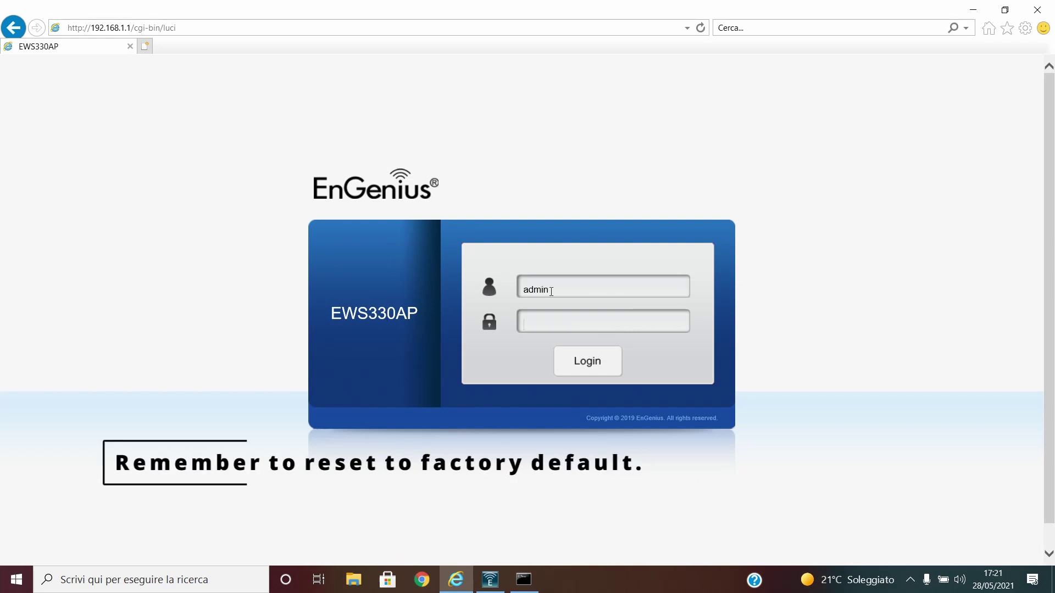
{"action": "type", "text": "admin"}
{"action": "key", "text": "Return"}
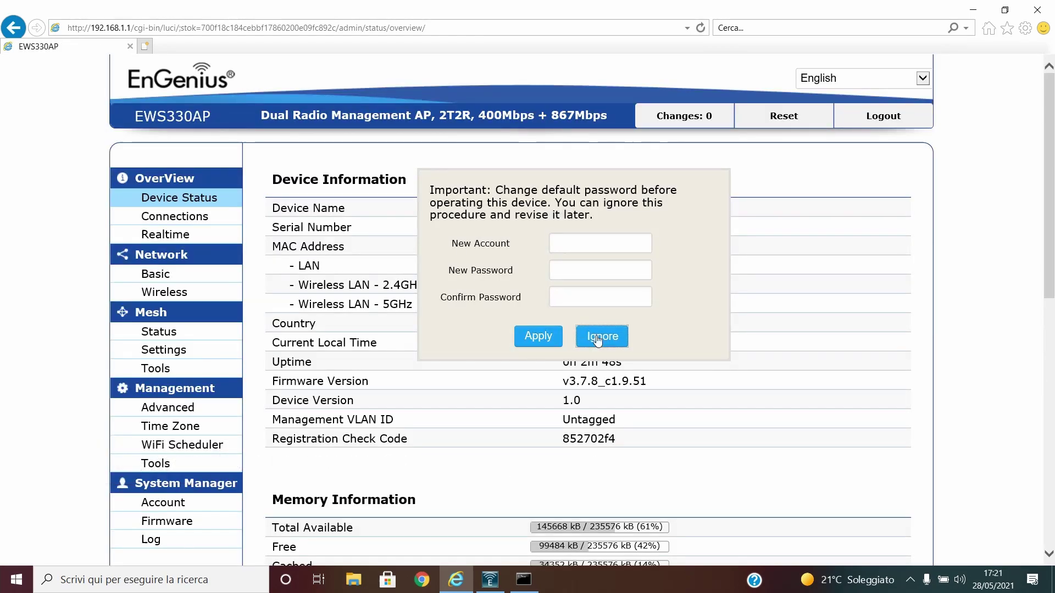
{"action": "left_click", "coordinate": [602, 336]}
{"action": "left_click", "coordinate": [544, 324]}
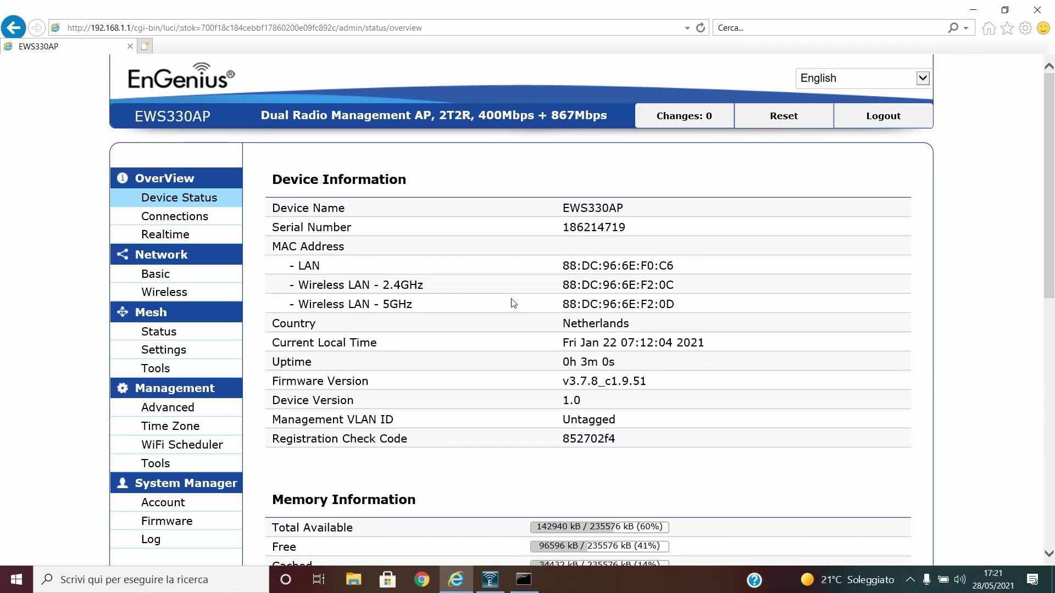